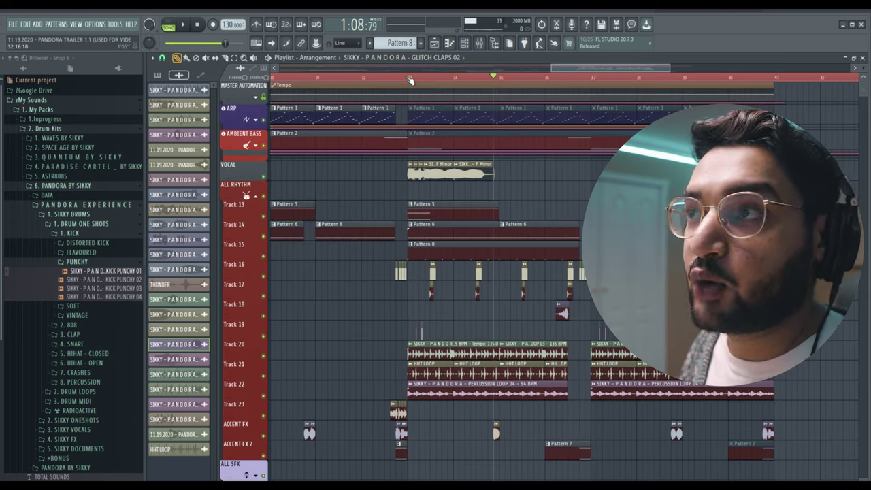
- Play the FL Studio playlist arrangement from bar 33
click(407, 77)
key(space)
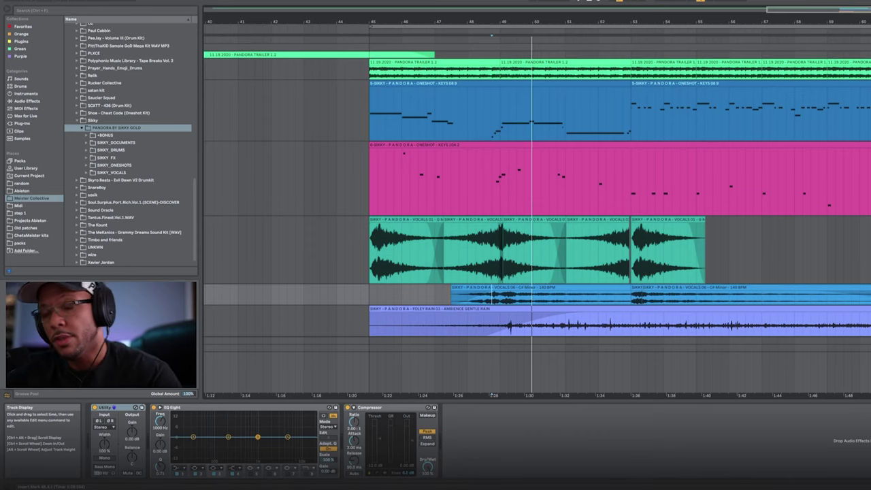
- Switch to Ableton Live, play the arrangement from bar 45 and review its tracks down to the DEEP IMPACT sound effect
click(394, 109)
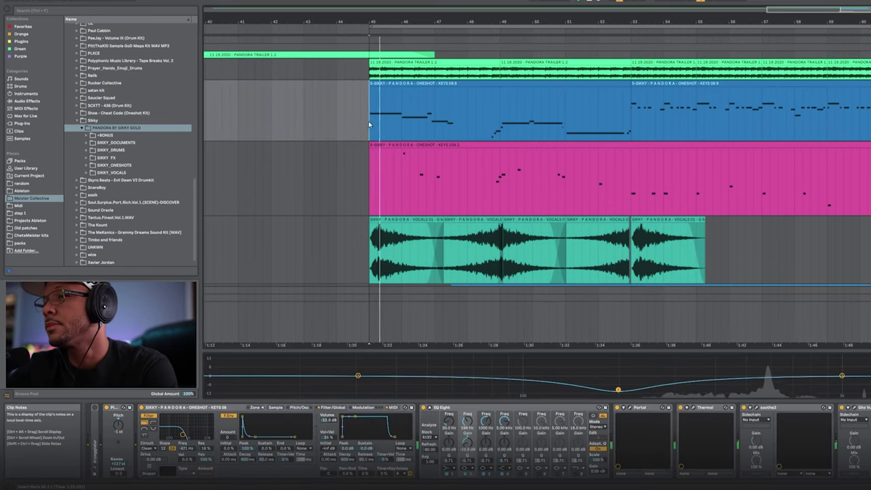
scroll(440, 139, down, 4)
scroll(440, 139, down, 8)
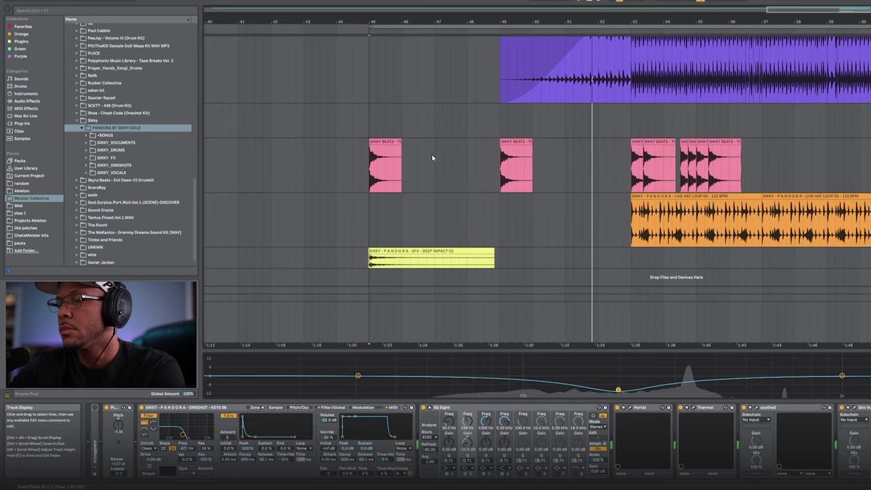
scroll(432, 157, up, 5)
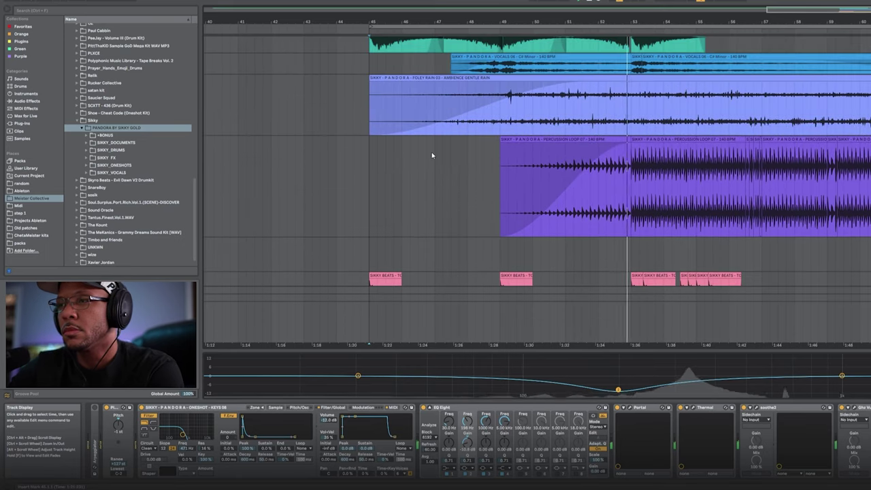
scroll(431, 151, down, 3)
scroll(430, 145, up, 8)
scroll(427, 143, down, 5)
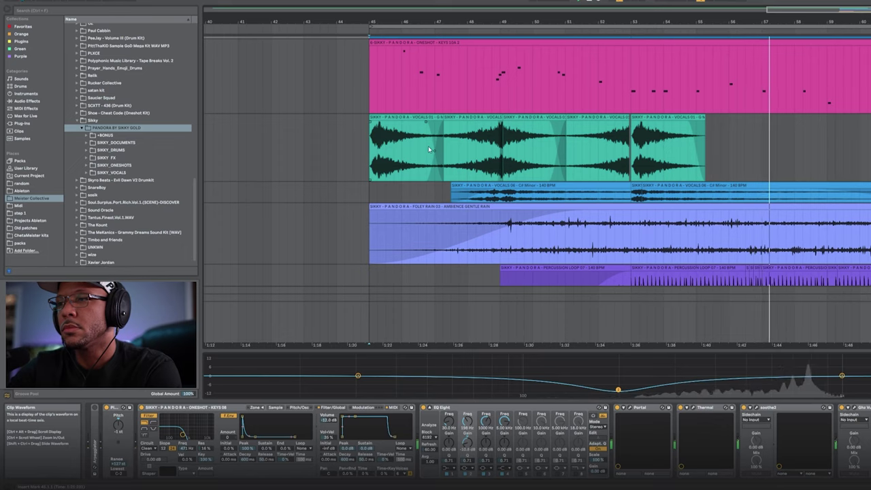
scroll(428, 146, up, 5)
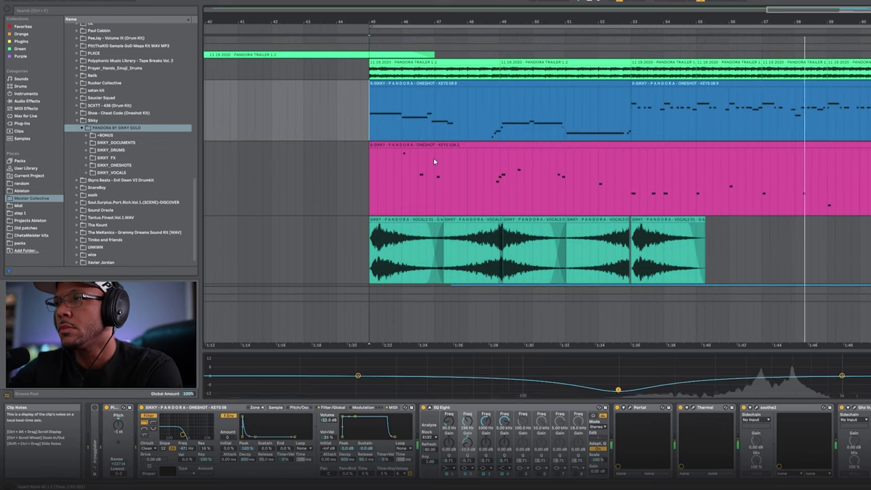
scroll(435, 157, down, 10)
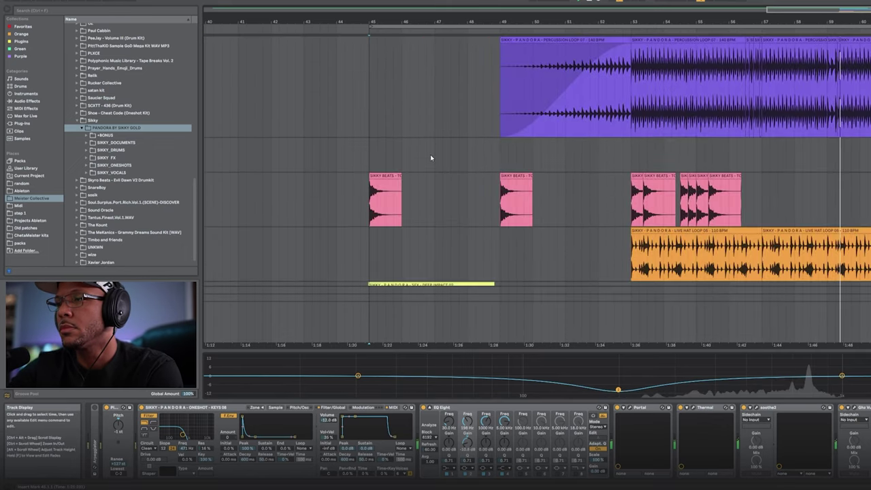
scroll(427, 158, up, 10)
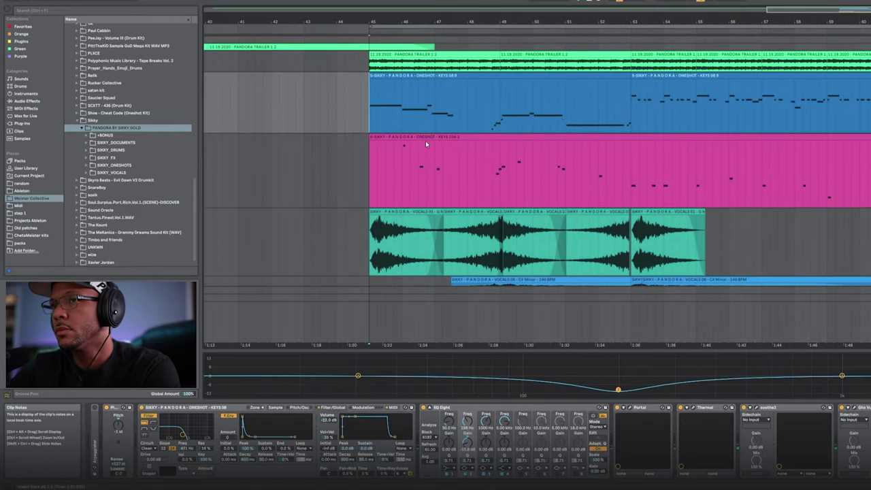
- Play the PANDORA TRAILER 1.2 clip from its start at bar 45
scroll(499, 113, left, 3)
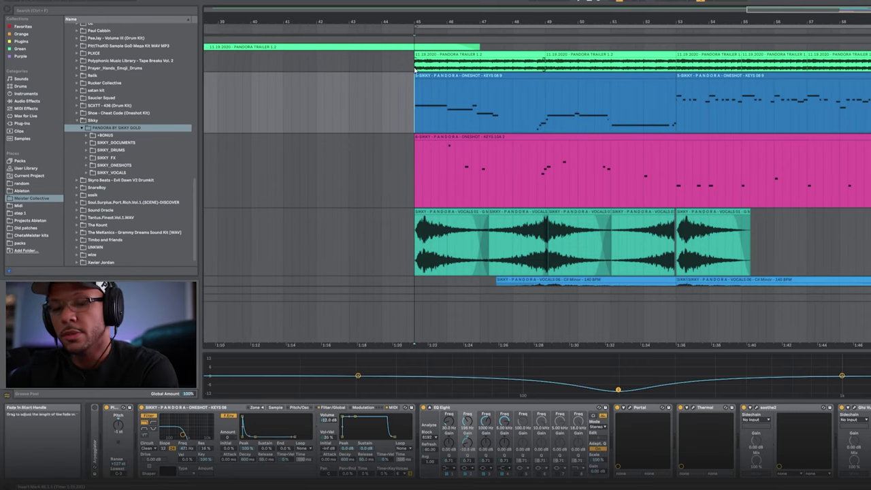
click(422, 54)
key(space)
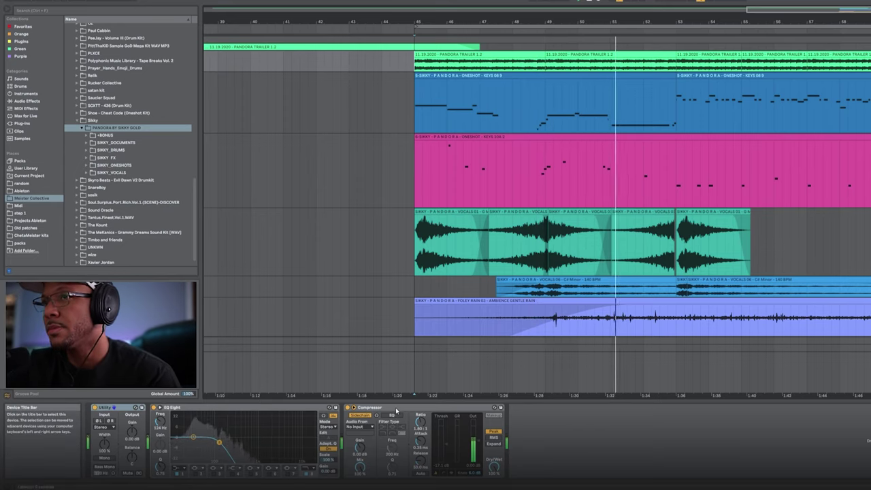
- Select the ONESHOT - KEYS 08 track and play its part from bar 45 to examine its notes and sampler
scroll(429, 282, left, 10)
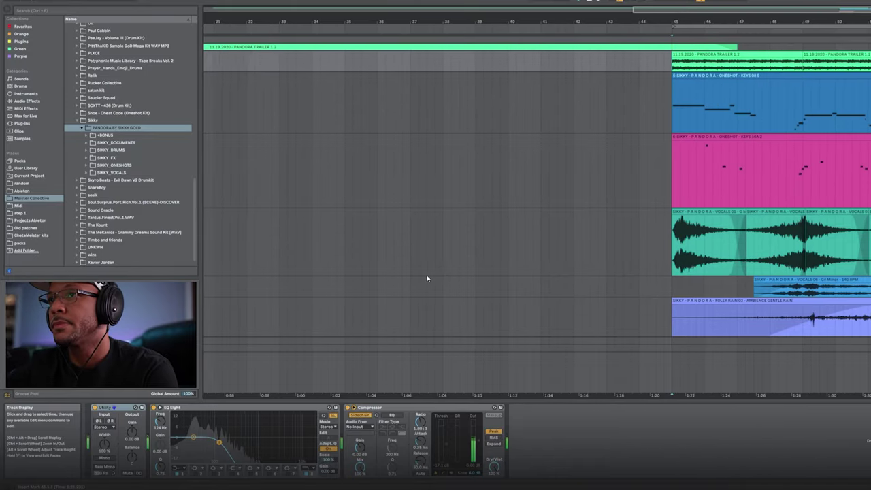
click(513, 106)
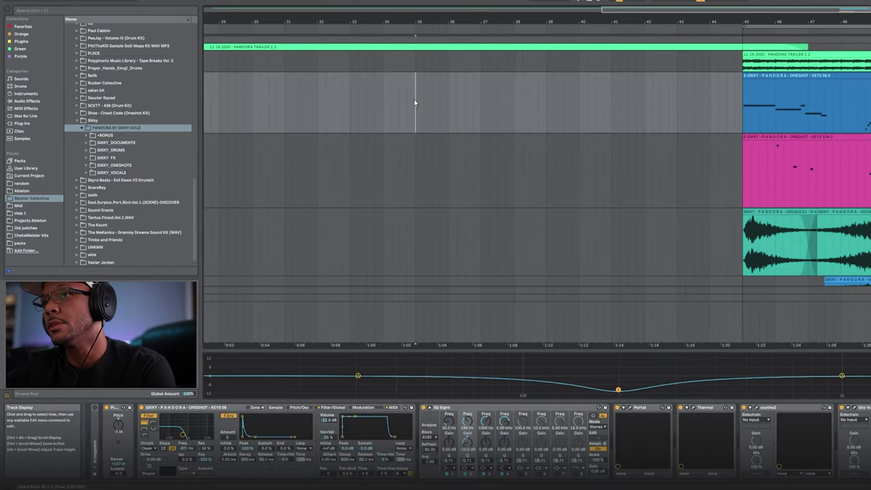
scroll(551, 142, right, 11)
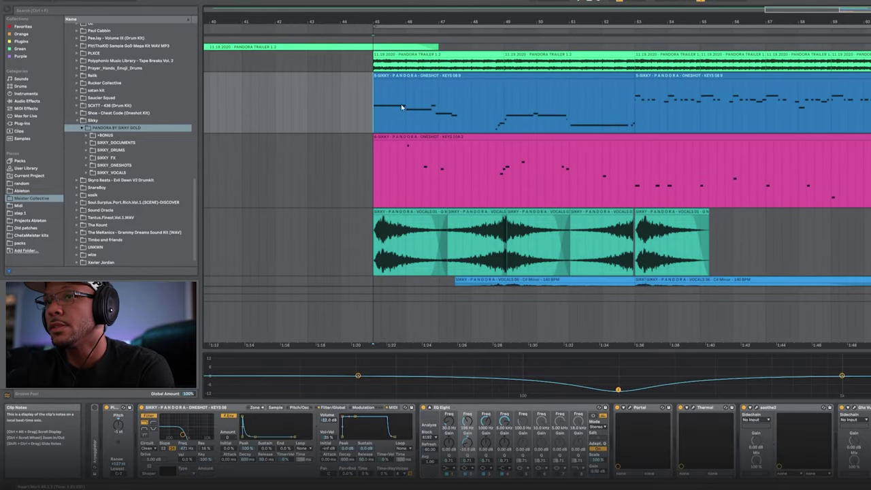
scroll(454, 95, up, 1)
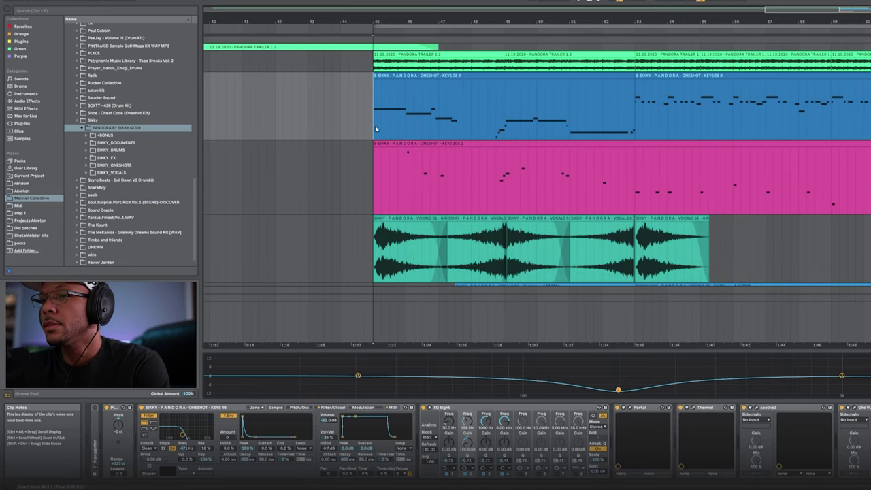
key(space)
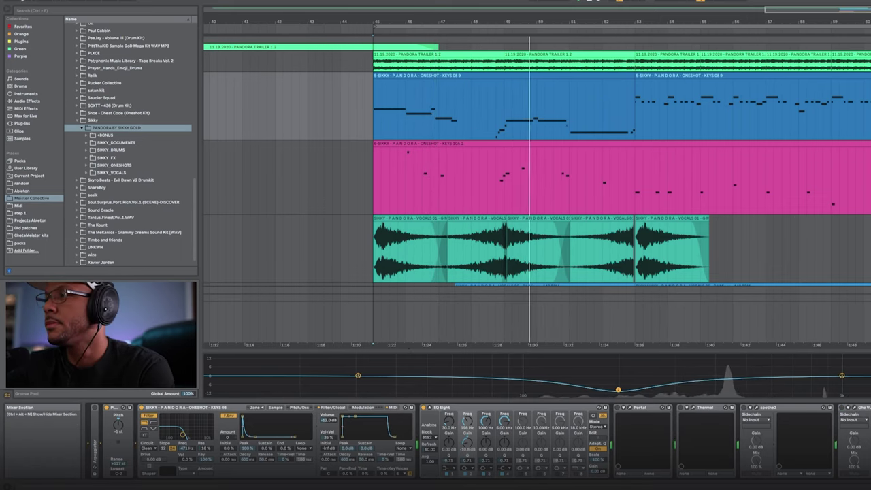
scroll(537, 181, up, 1)
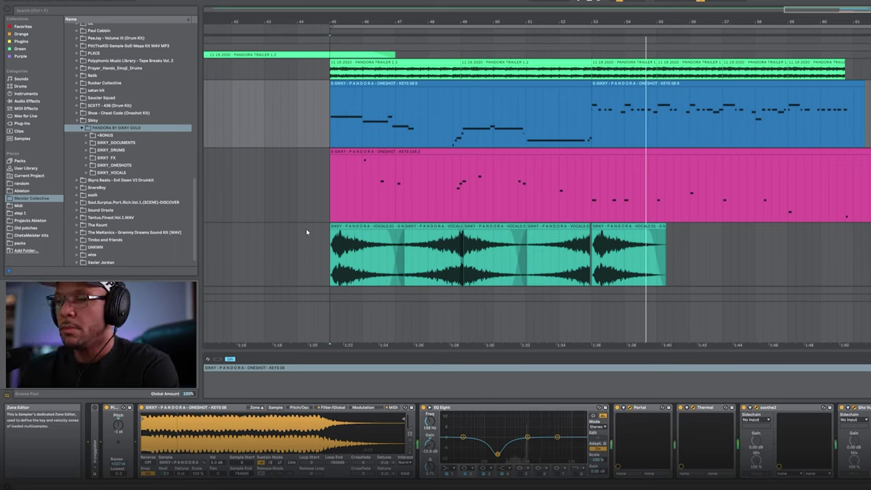
key(space)
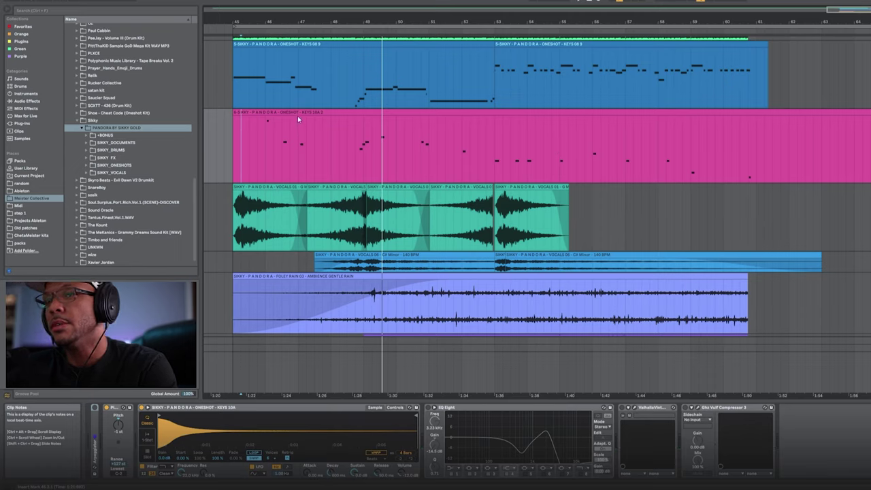
- Play the arrangement with the ONESHOT - KEYS 10A track selected, to hear its part and inspect its devices
key(space)
key(space)
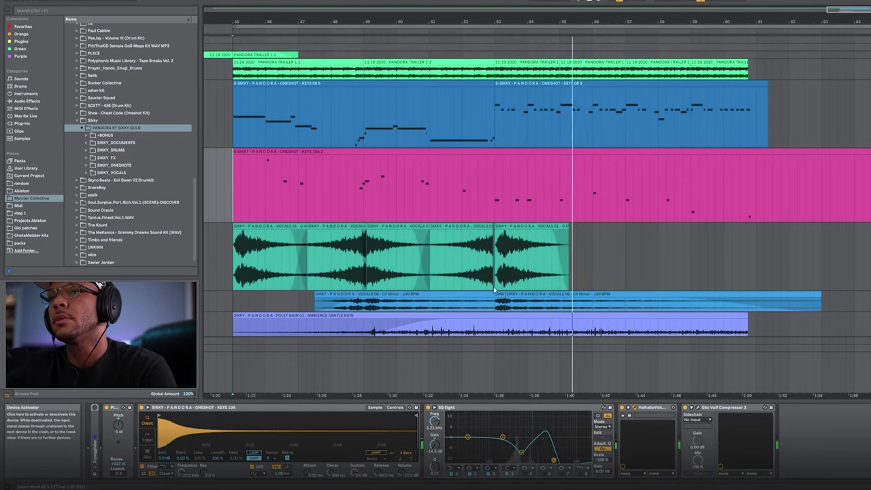
scroll(538, 204, up, 2)
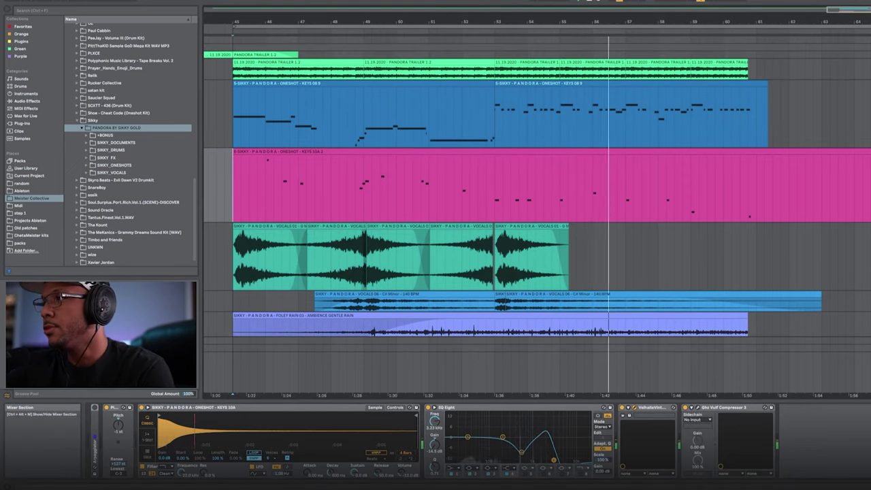
key(space)
- Replay the KEYS 10A part from the clip's start at bar 45 and look over the neighbouring vocal and rain tracks
click(239, 197)
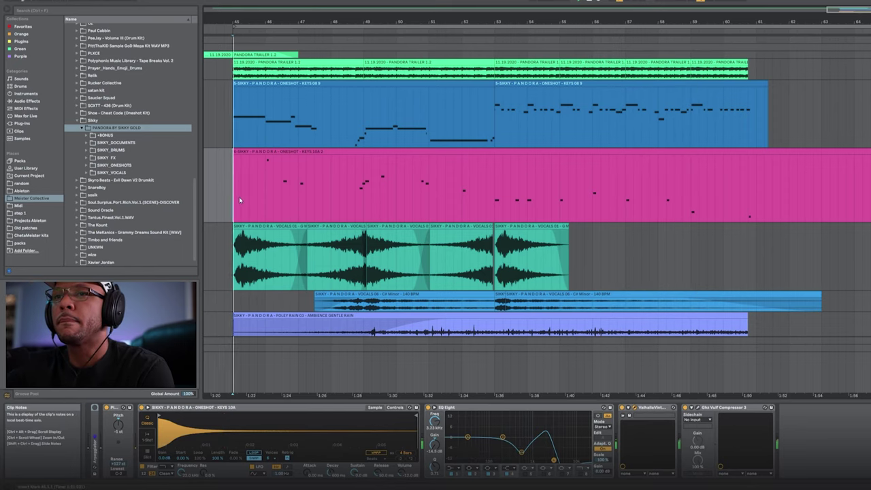
key(space)
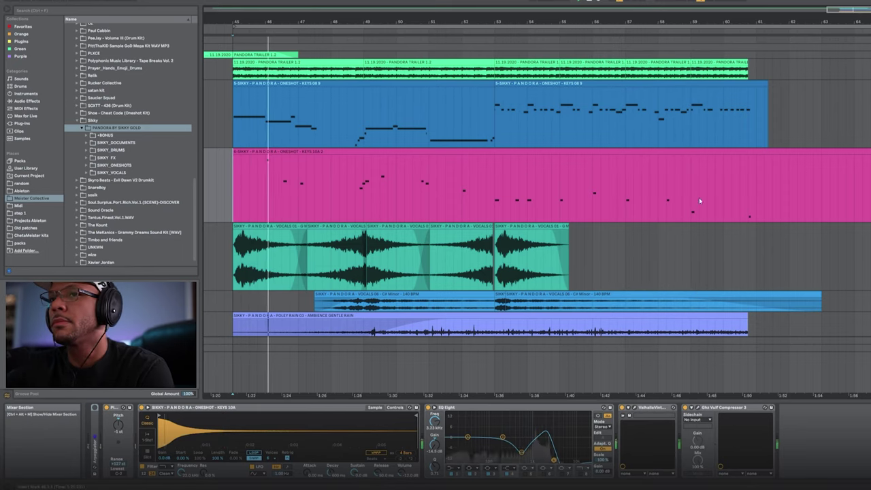
scroll(334, 229, down, 2)
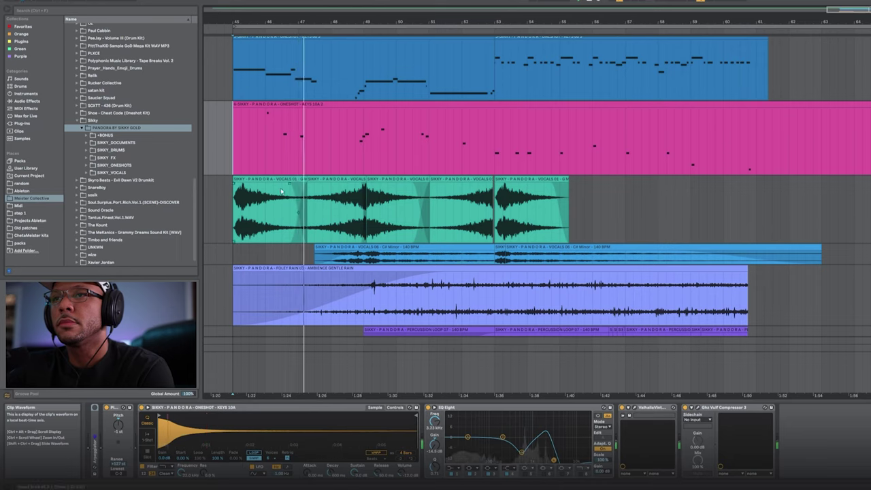
scroll(333, 229, up, 2)
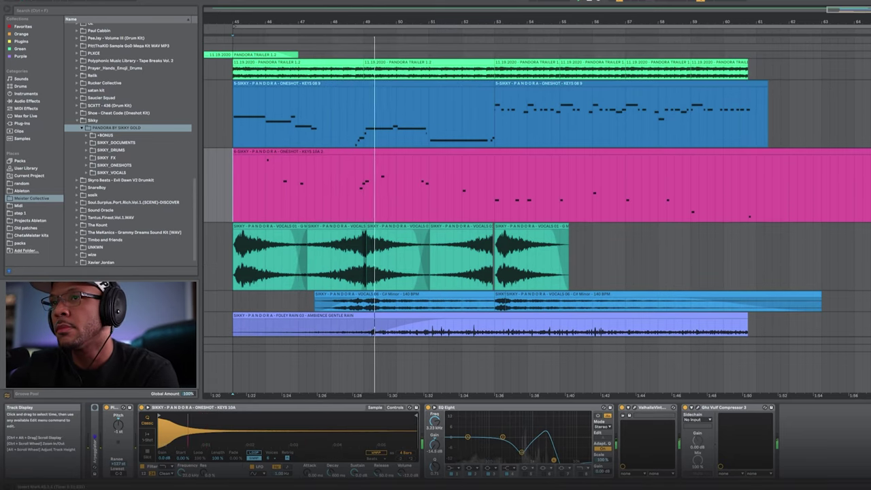
scroll(612, 162, down, 2)
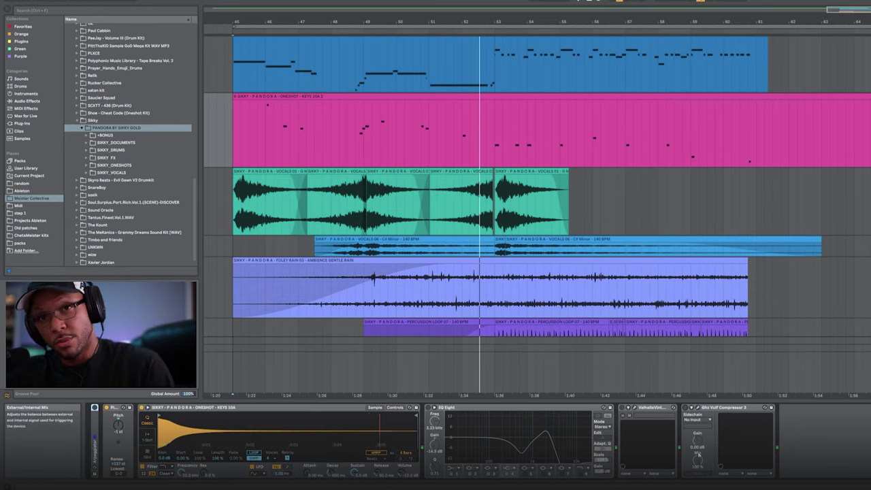
- Select the VOCALS 01 track, zoom in on its clips and play them from bar 45
click(298, 224)
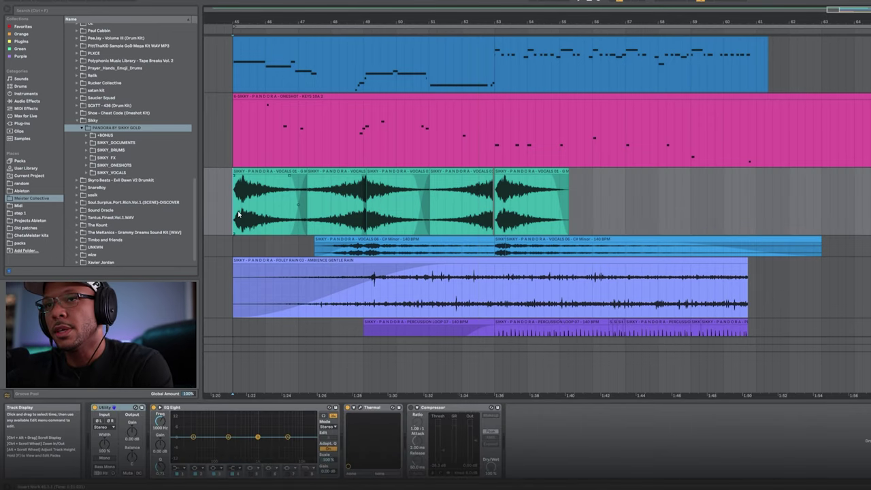
ctrl+scroll(228, 208, up, 5)
key(space)
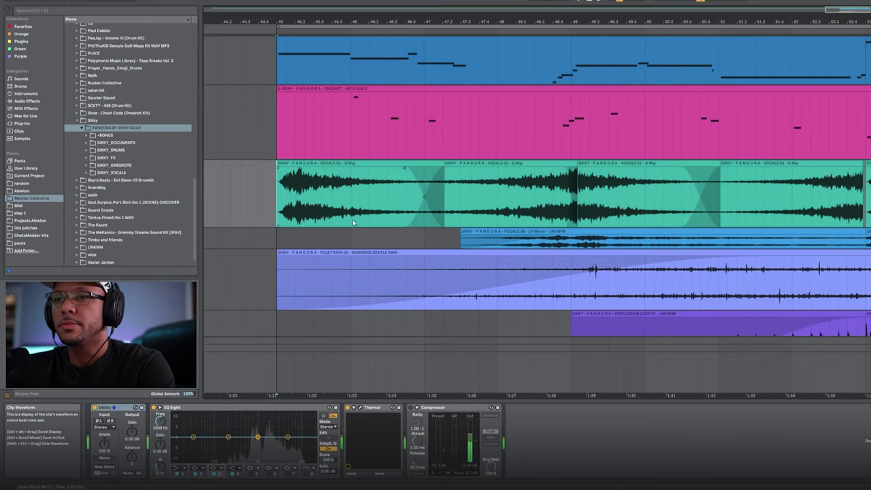
- Toggle the Thermal effect on the VOCALS 01 track during playback to compare the sound
click(426, 408)
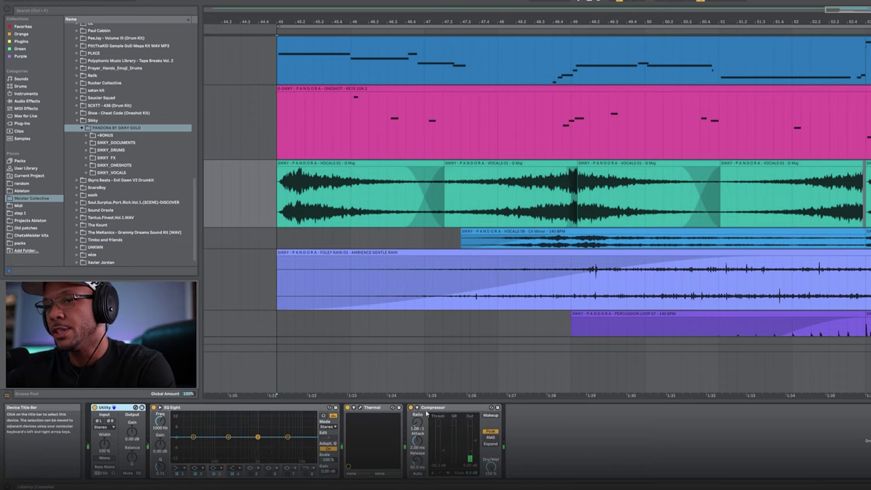
click(349, 407)
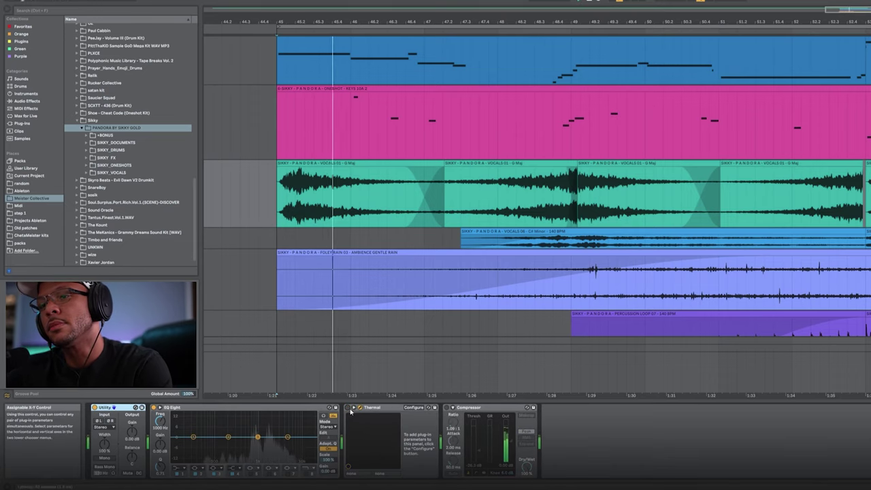
click(284, 282)
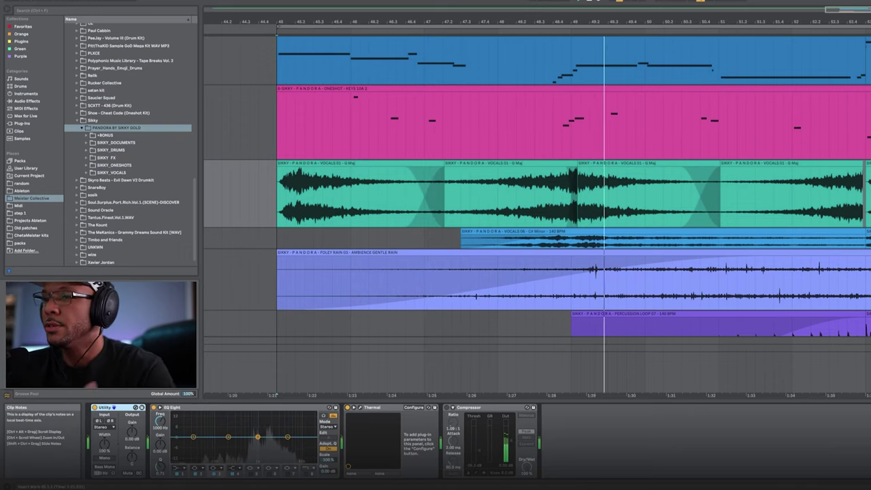
- Select the VOCALS 06 track at its clip's start and play through its section of the arrangement
scroll(843, 201, down, 5)
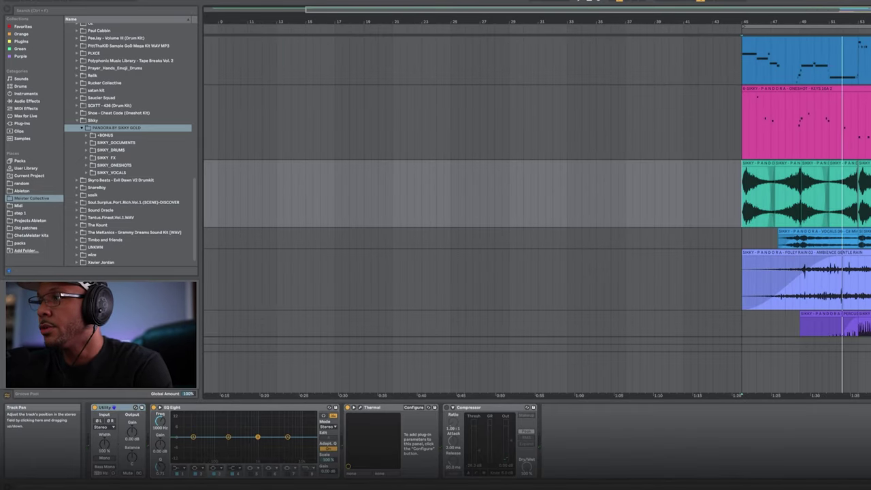
click(781, 242)
key(space)
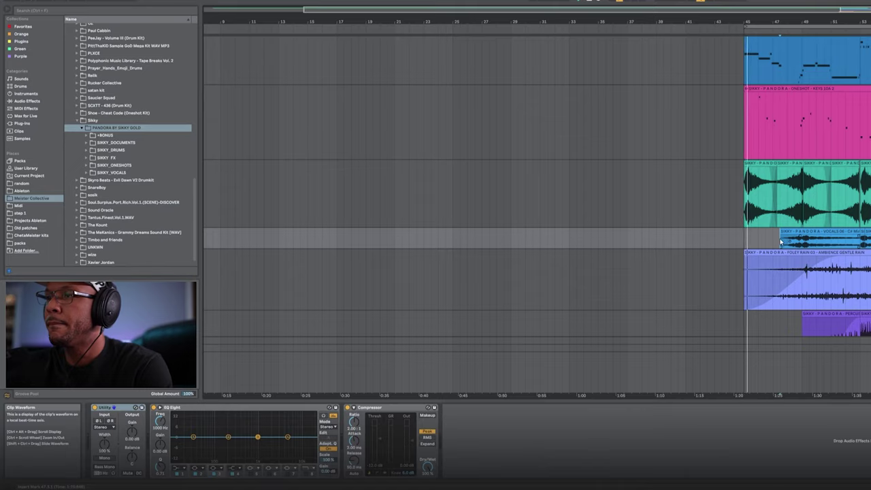
scroll(792, 243, up, 5)
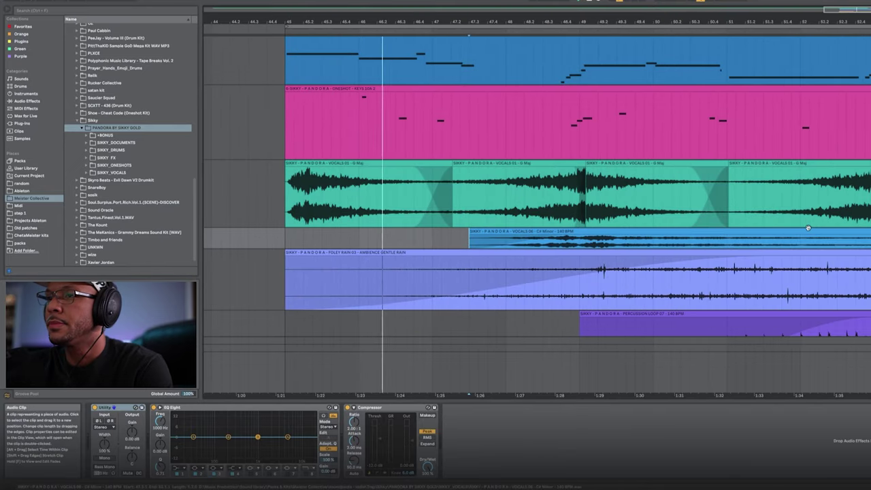
scroll(552, 288, right, 2)
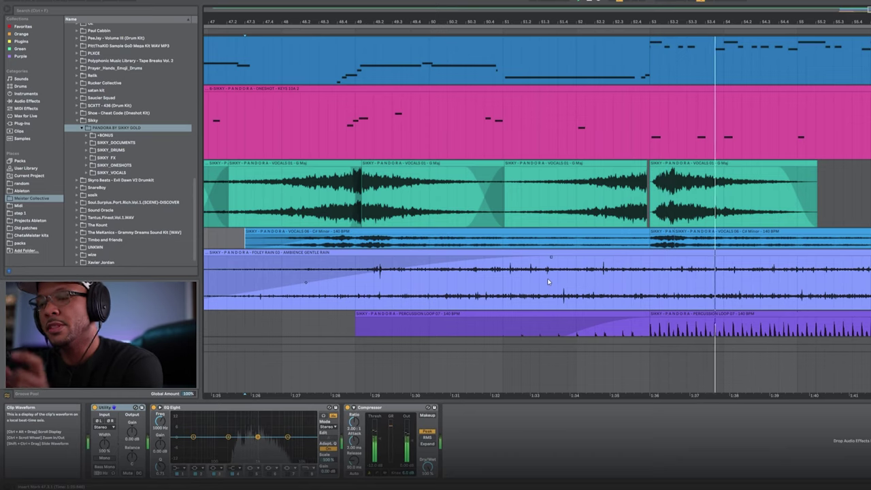
- Select the FOLEY RAIN 03 ambience track near bar 48 and play the arrangement from there
scroll(618, 295, down, 6)
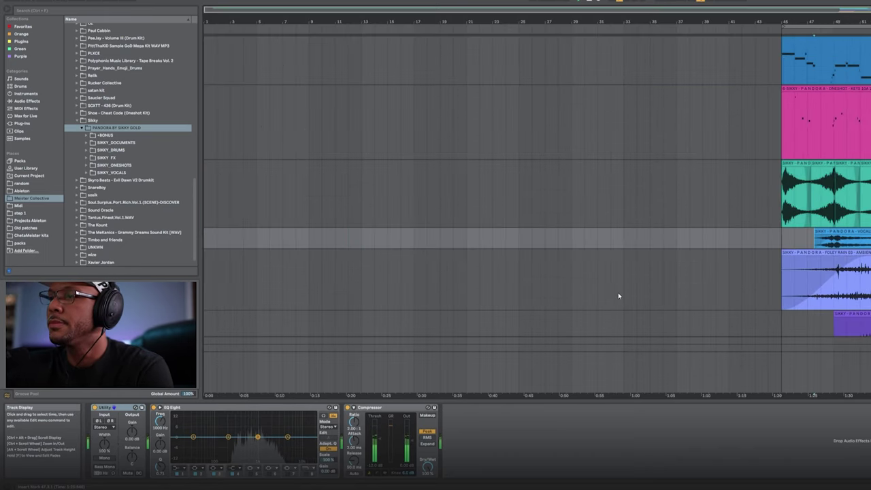
scroll(790, 168, down, 3)
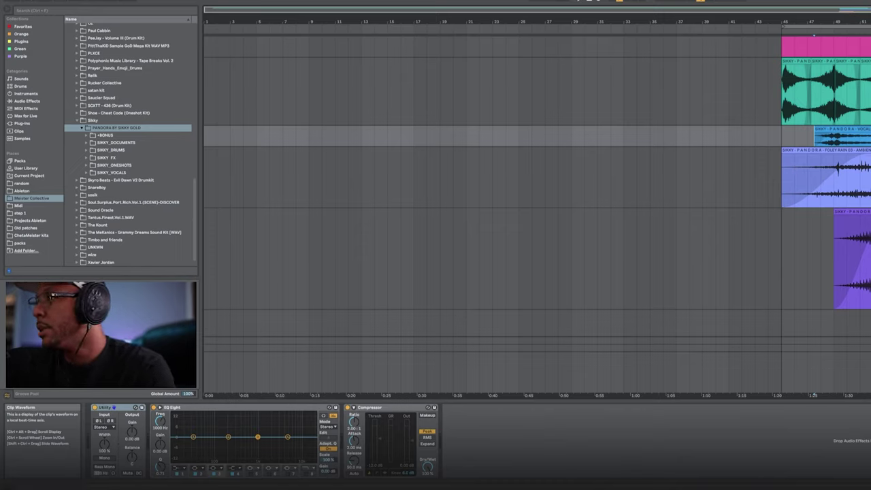
click(821, 186)
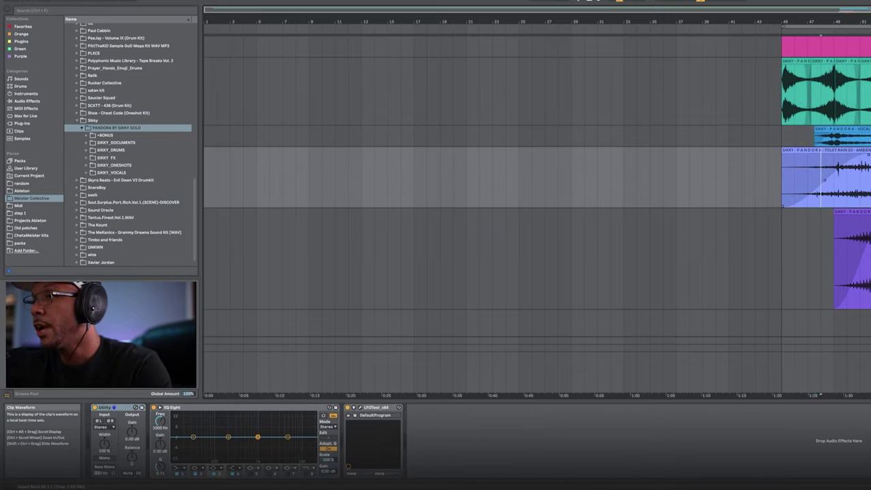
key(space)
scroll(537, 214, down, 1)
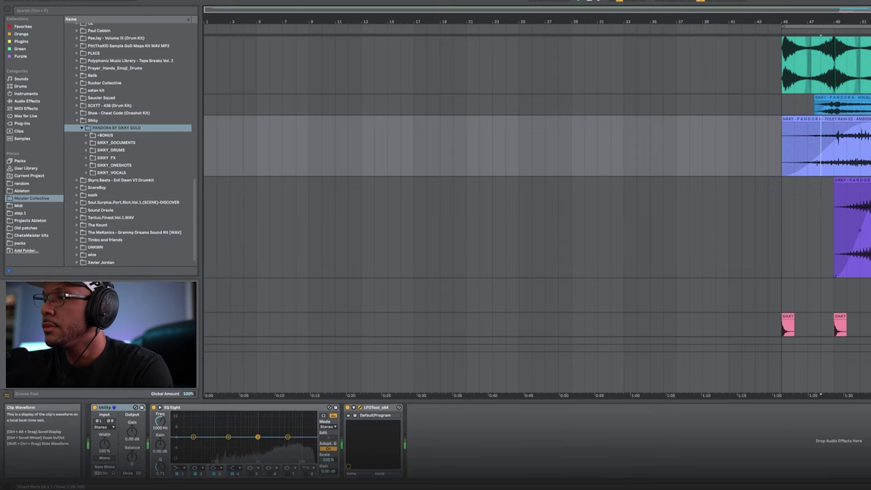
- Look closely at the PERCUSSION LOOP 07 clips during playback and select the short chopped clip at bar 59
key(plus)
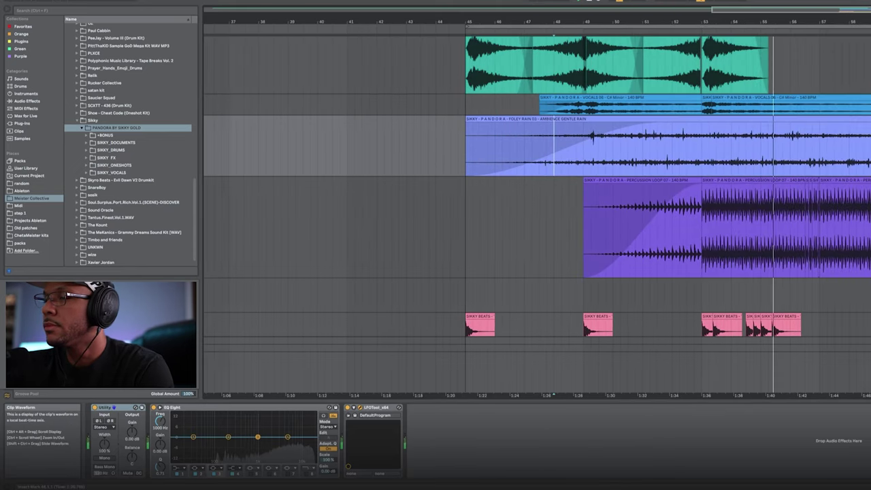
key(plus)
key(plus)
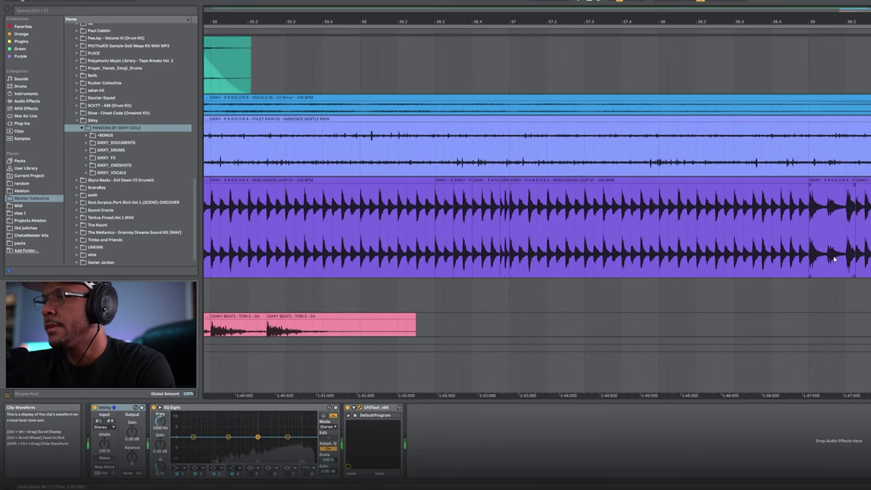
click(834, 211)
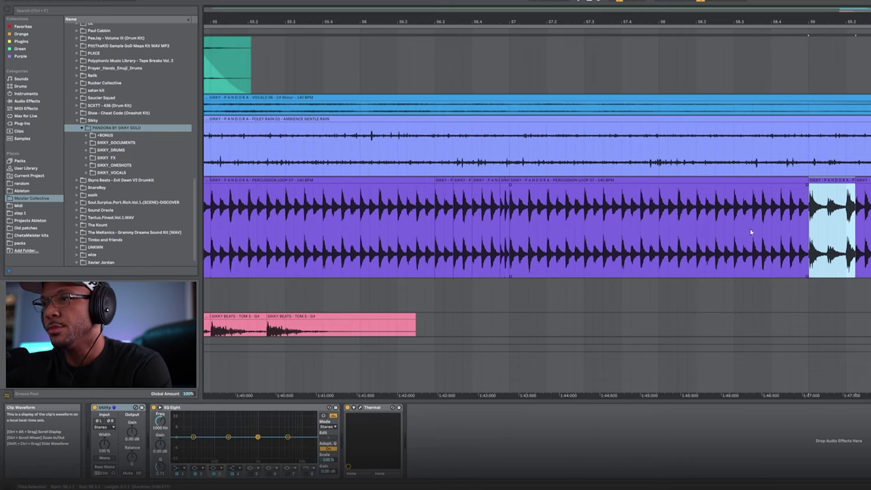
- Split out the percussion loop's beat from 57.3 to 57.4, halve its segment tempo to 35 BPM, and double it back to 70 BPM
click(611, 233)
drag(583, 274, 620, 278)
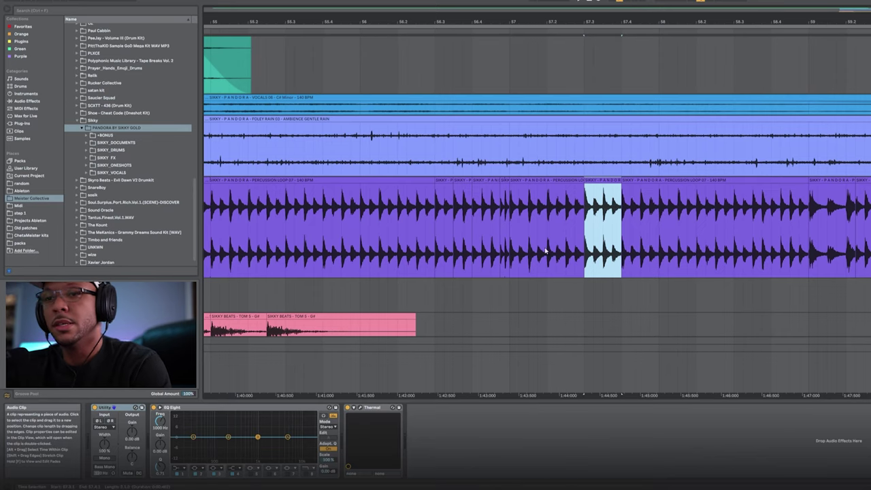
key(shift+Tab)
click(164, 424)
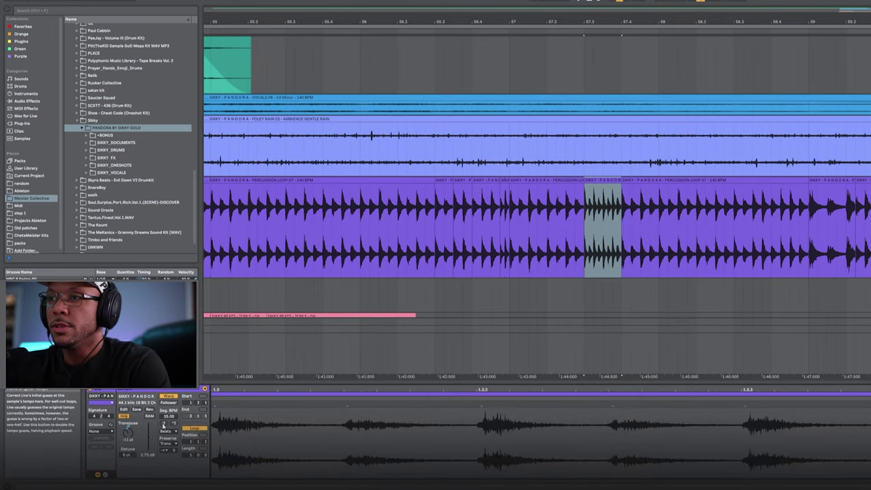
click(174, 425)
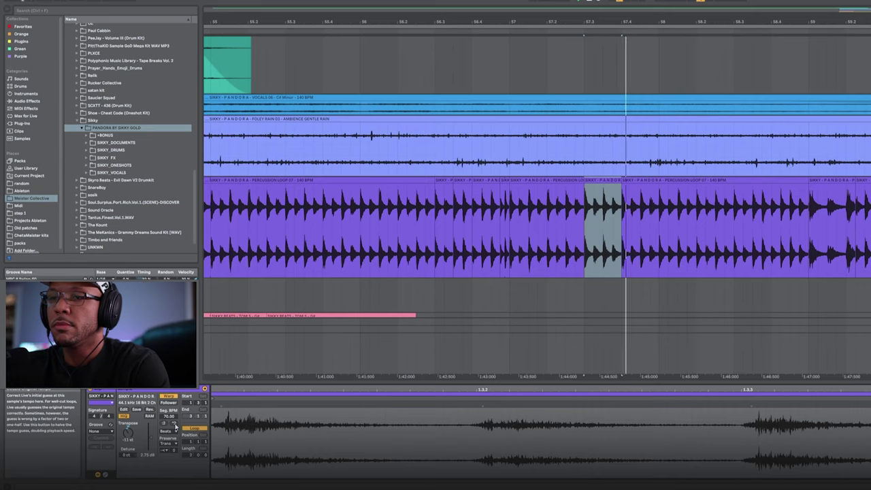
click(174, 424)
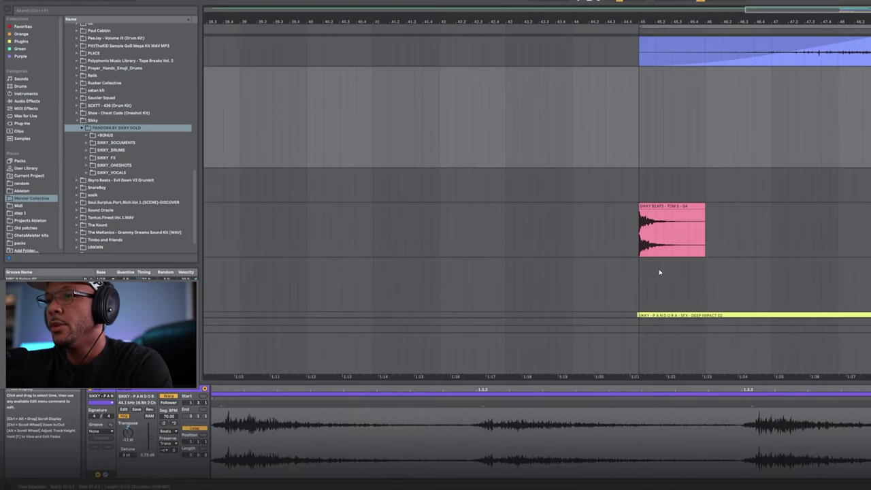
- Select the TOM 5 track at bar 45 and play its first hit together with the DEEP IMPACT 02 effect
click(638, 238)
click(741, 256)
key(space)
scroll(738, 259, right, 3)
scroll(544, 292, down, 1)
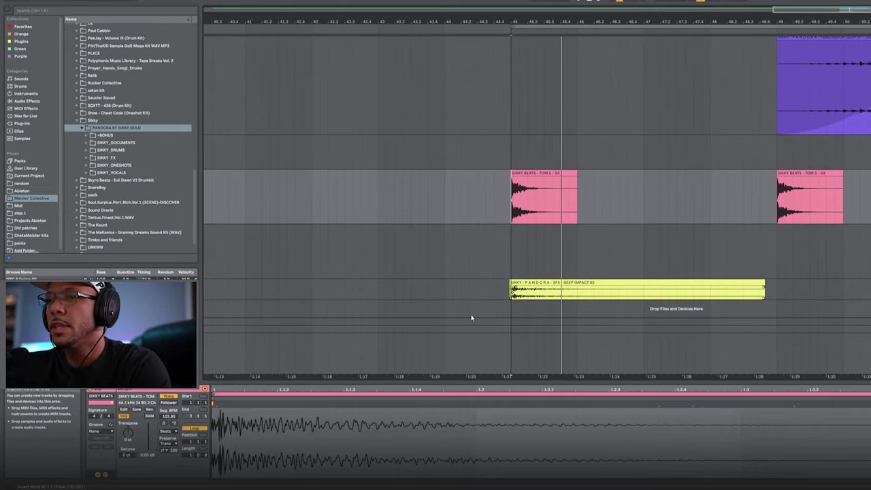
key(space)
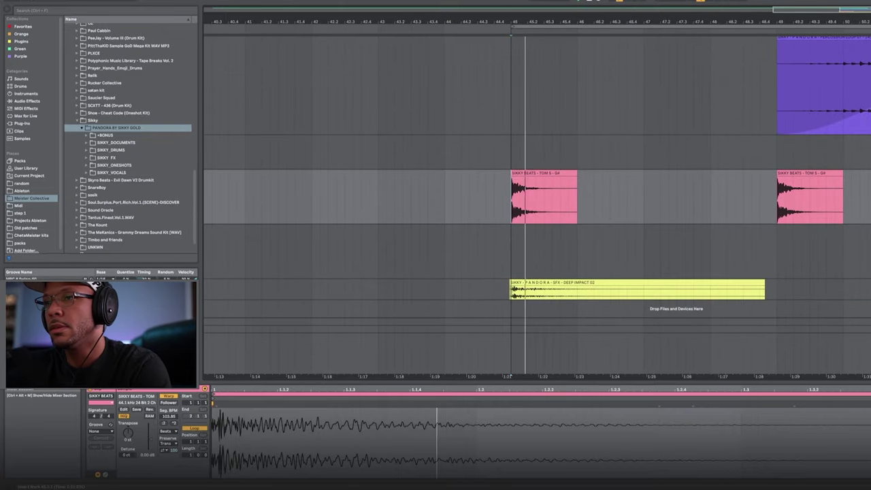
- Follow the playback through the percussion, tom and LIVE HAT LOOP 05 clips from bar 45 to bar 58
scroll(747, 252, right, 3)
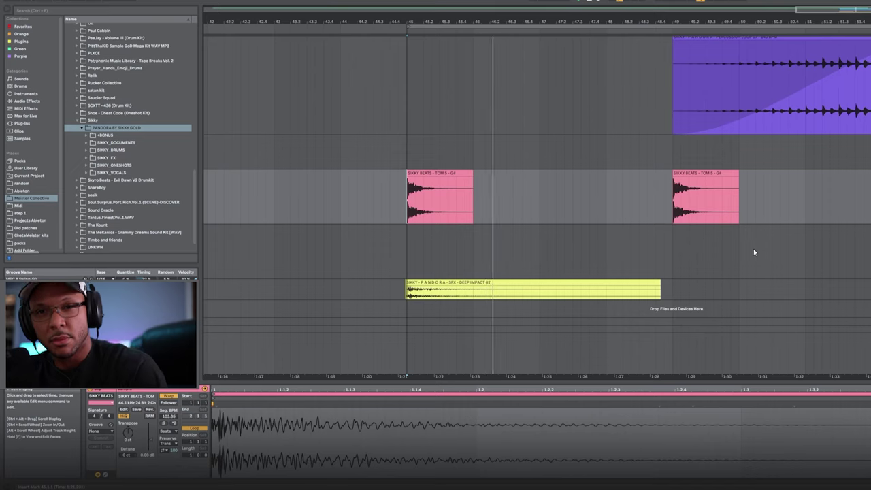
scroll(755, 250, up, 5)
scroll(811, 196, right, 3)
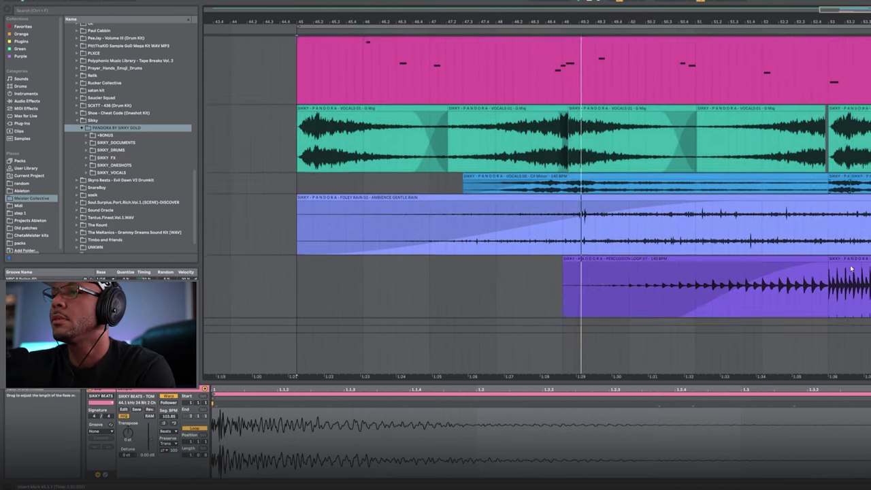
scroll(850, 269, down, 5)
scroll(748, 259, right, 8)
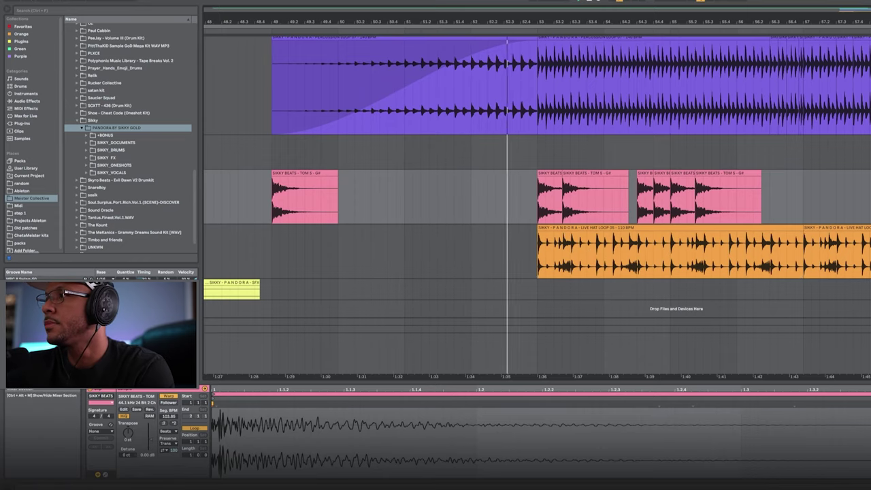
scroll(537, 204, right, 2)
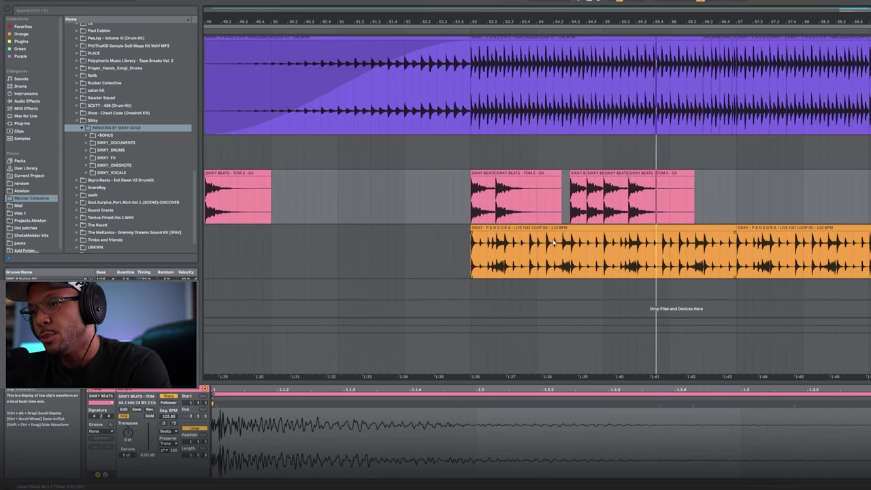
scroll(629, 208, right, 5)
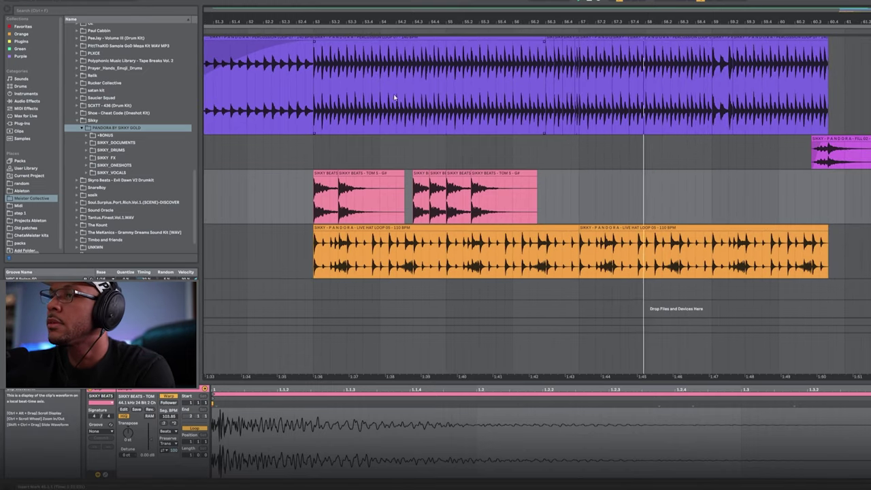
- Examine the FILL 02 clip that starts near bar 60.3, where the percussion and hat loops end
scroll(587, 146, up, 5)
scroll(590, 159, down, 5)
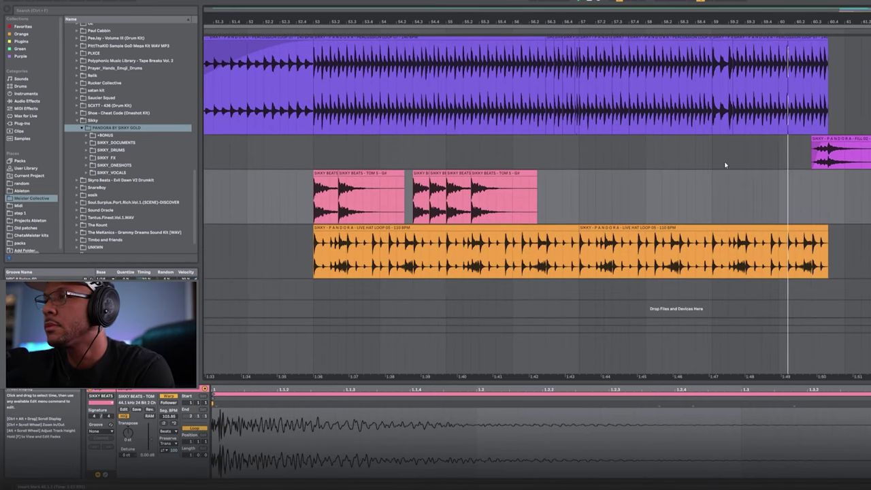
scroll(807, 171, up, 5)
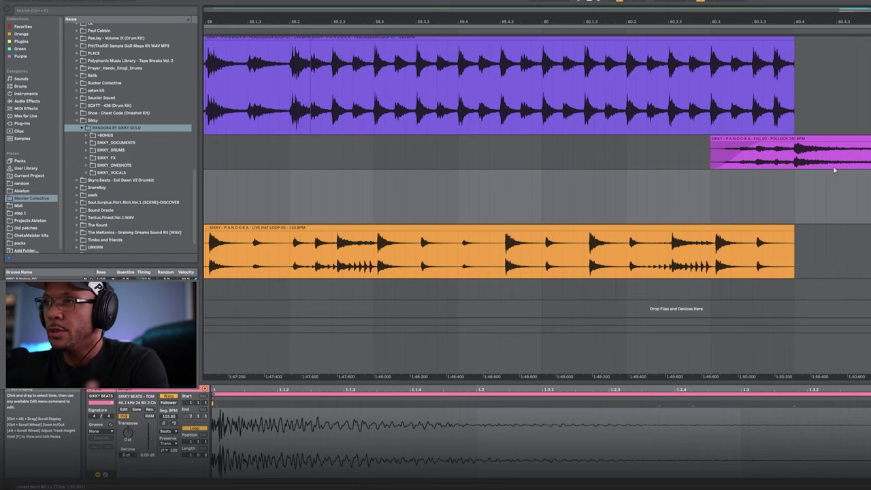
scroll(557, 161, down, 10)
scroll(846, 172, up, 8)
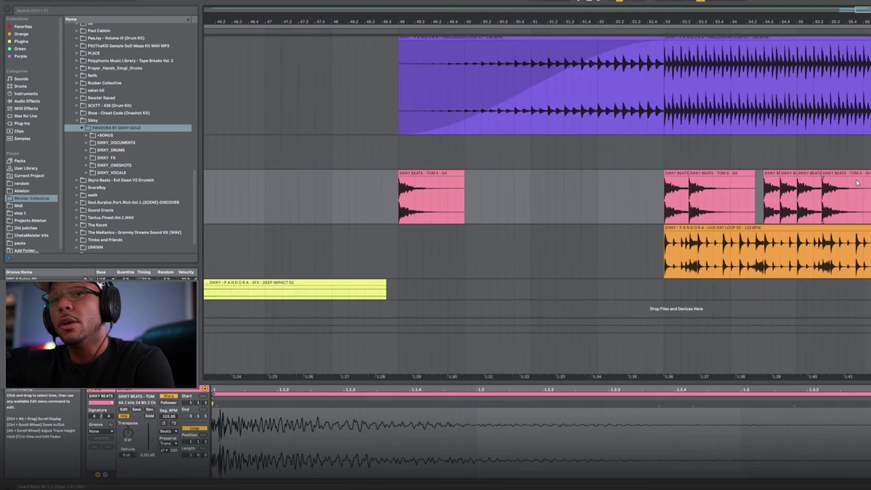
- Return to the overview of the upper tracks and select the KEYS 10A track
scroll(723, 173, down, 8)
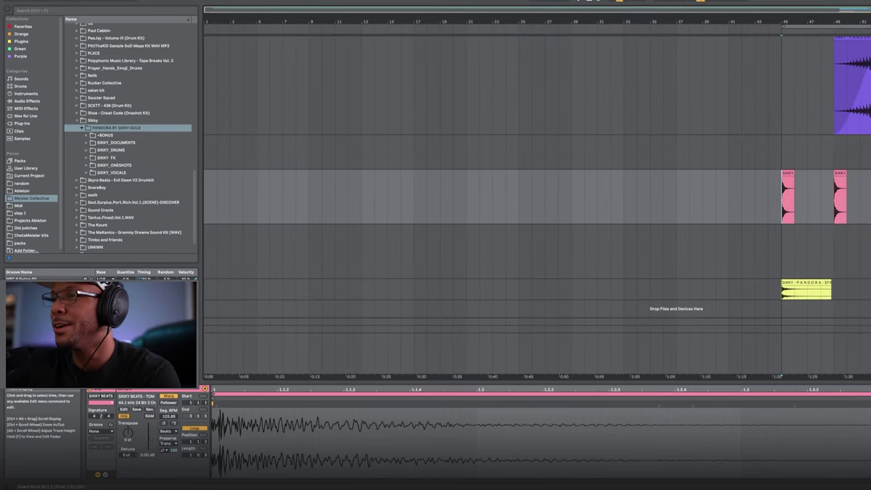
scroll(538, 177, up, 5)
scroll(537, 177, down, 3)
scroll(537, 177, up, 4)
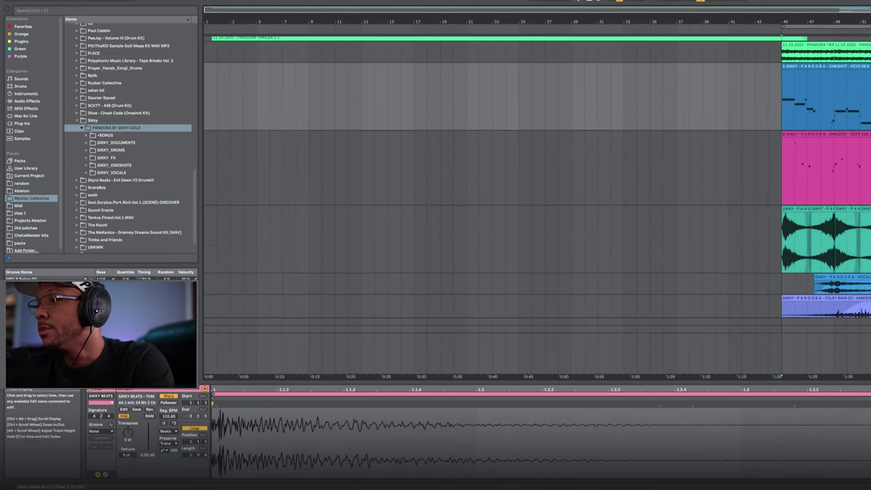
scroll(490, 177, up, 1)
click(489, 185)
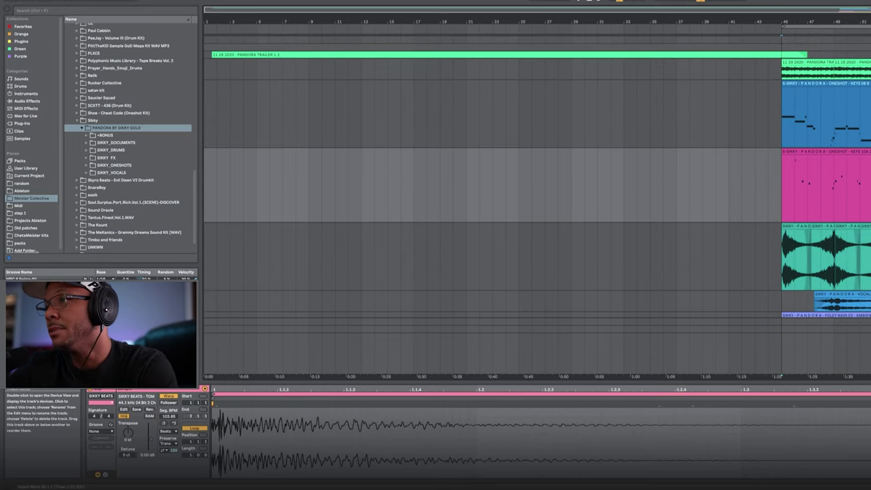